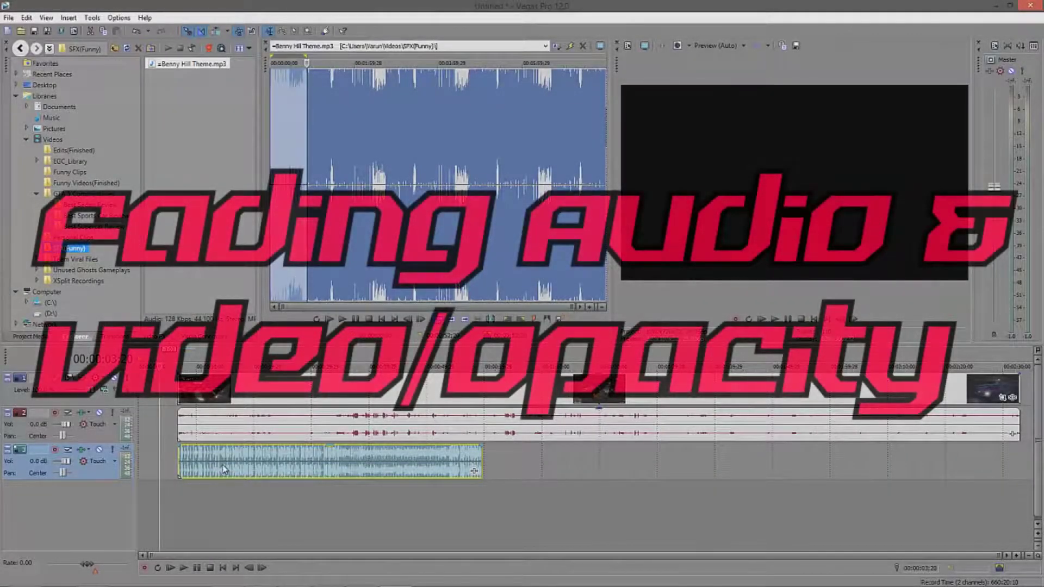
Step: Move the video clip with its audio and the separate music clip to the start of the timeline
drag(222, 402, 172, 400)
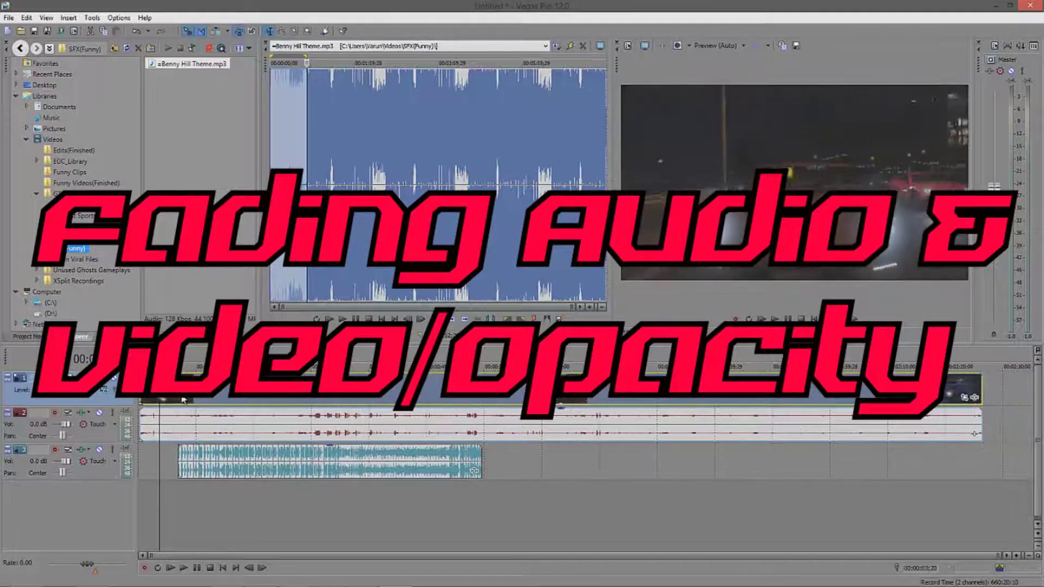
drag(229, 456, 191, 459)
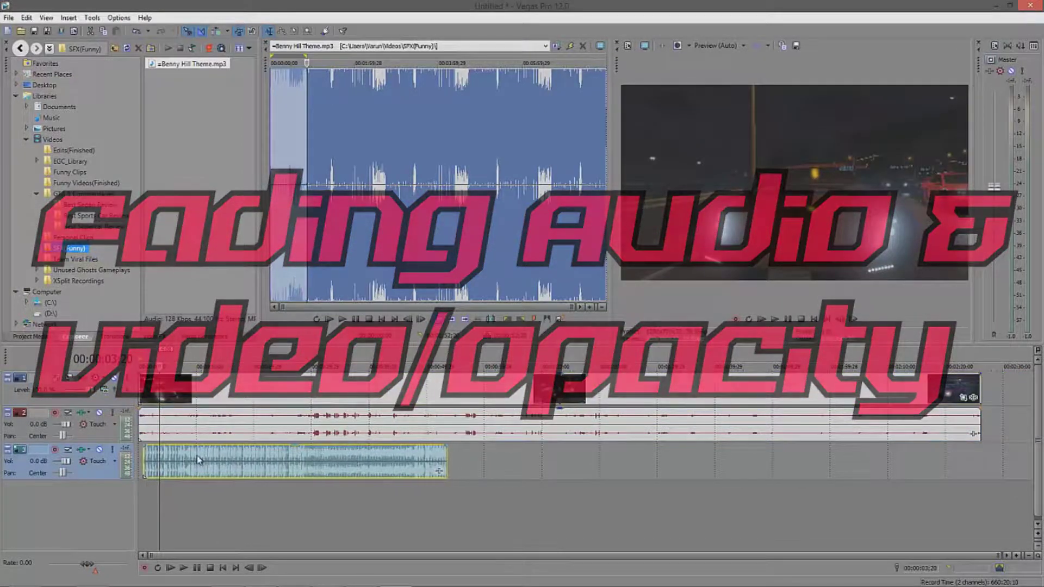
click(143, 389)
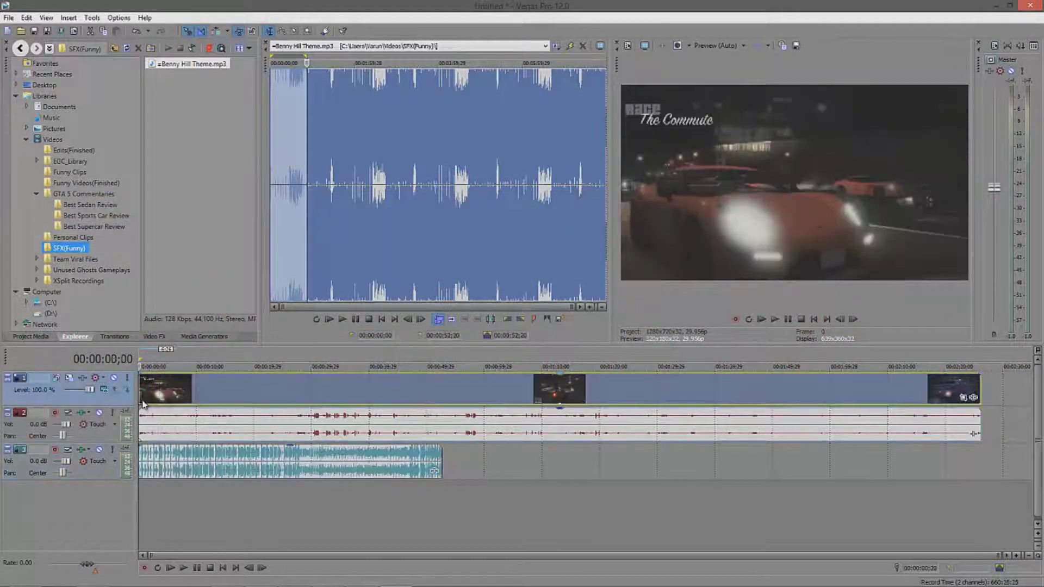
Step: Lower the video clip's opacity to about 63% and return it to full opacity
mouse_move(566, 380)
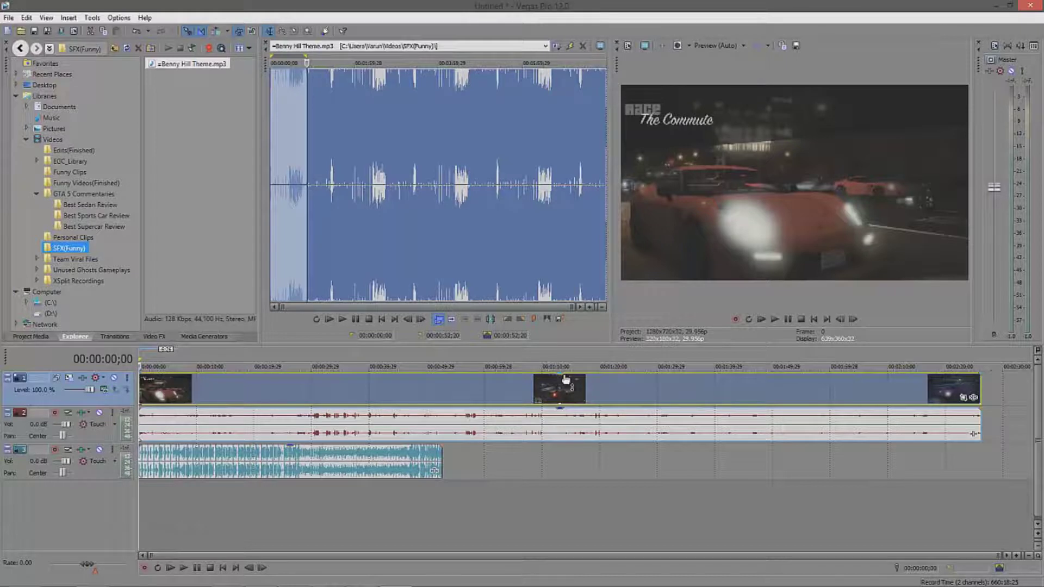
mouse_move(565, 380)
mouse_down()
mouse_move(578, 408)
mouse_move(572, 378)
mouse_up()
drag(562, 381, 565, 391)
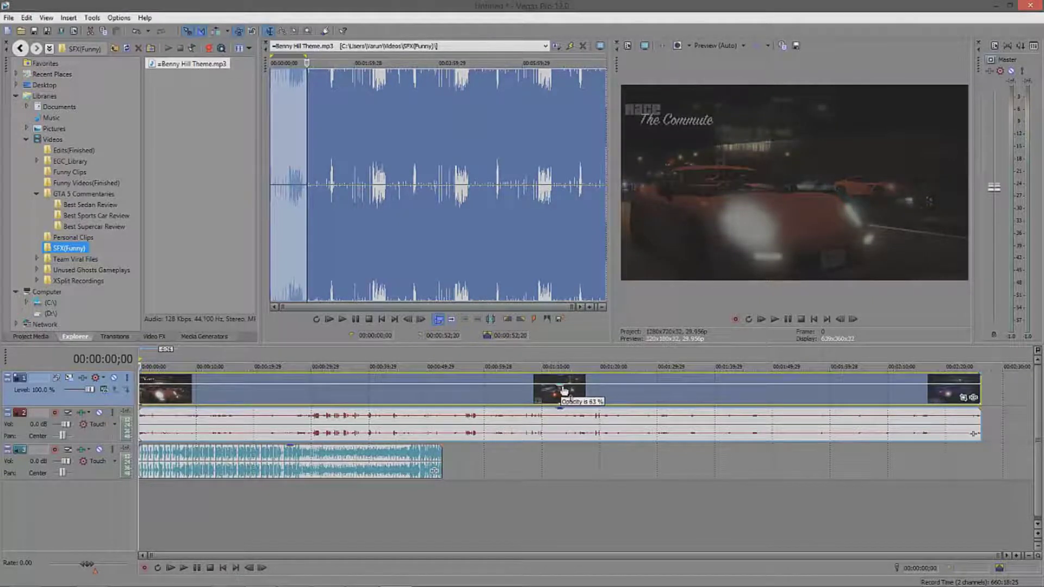
mouse_move(564, 391)
mouse_down()
mouse_move(566, 405)
mouse_move(559, 374)
mouse_up()
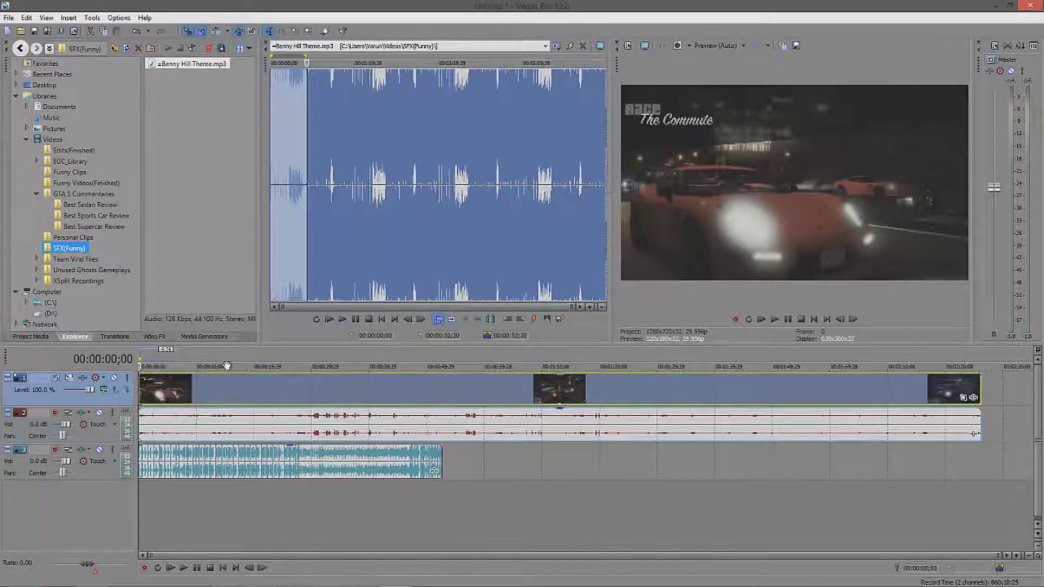
Step: Add a short fade-in of about one second at the start of the video clip
click(524, 460)
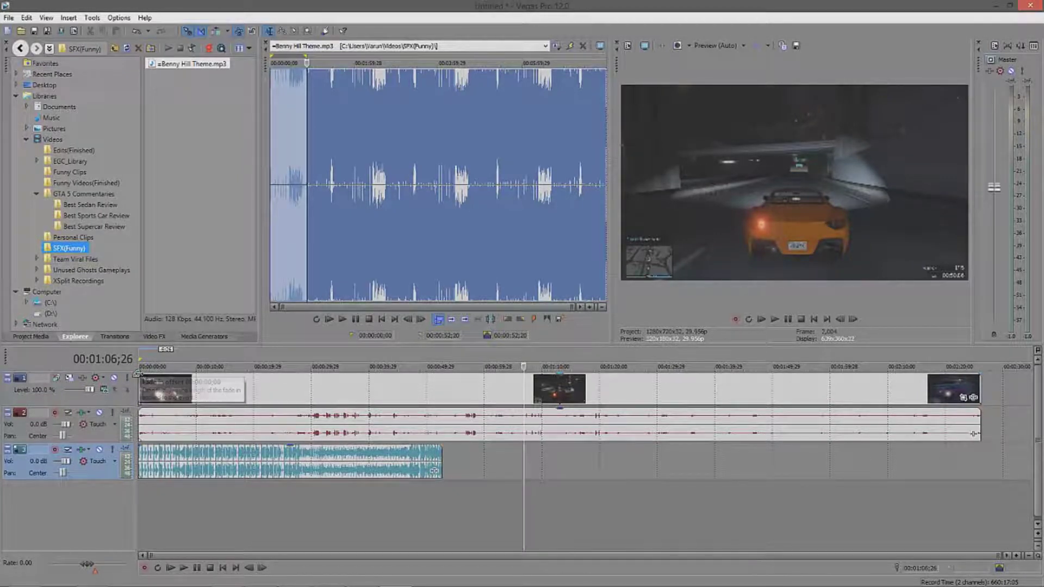
drag(138, 372, 144, 372)
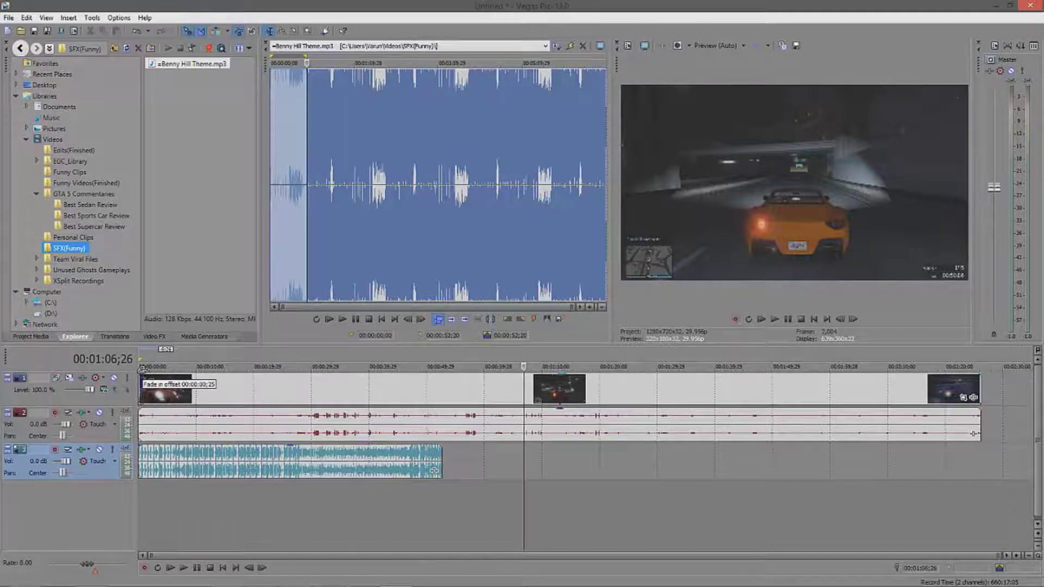
drag(142, 370, 147, 373)
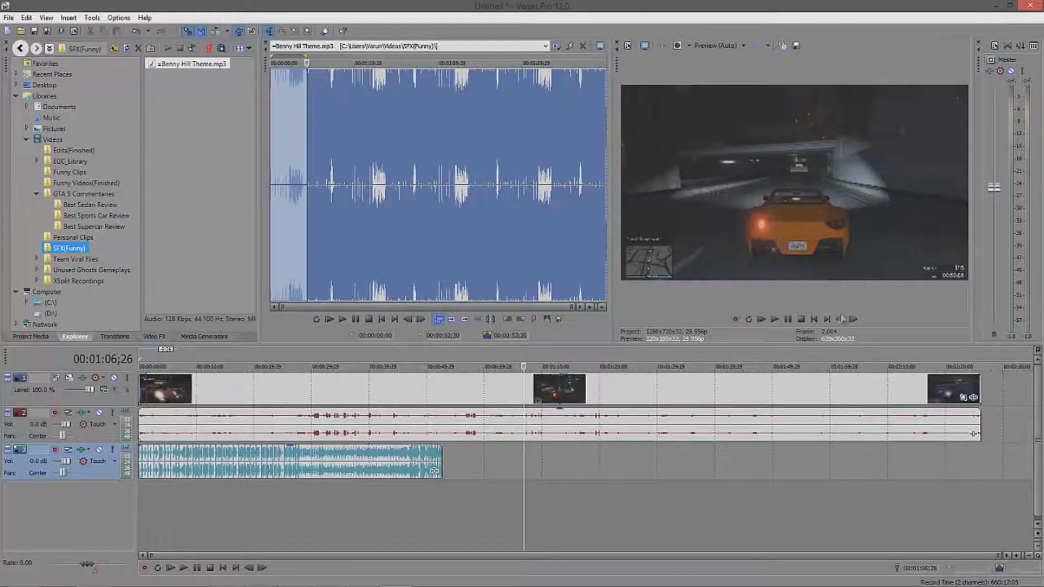
Step: Play the project from the beginning to check the video fade-in, and stop playback
click(774, 322)
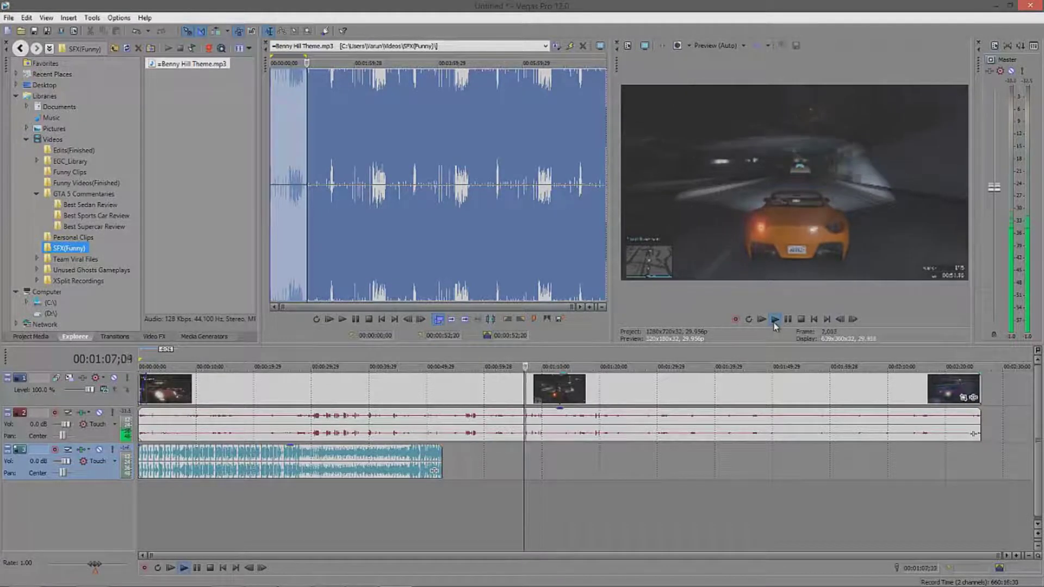
key(ctrl+a)
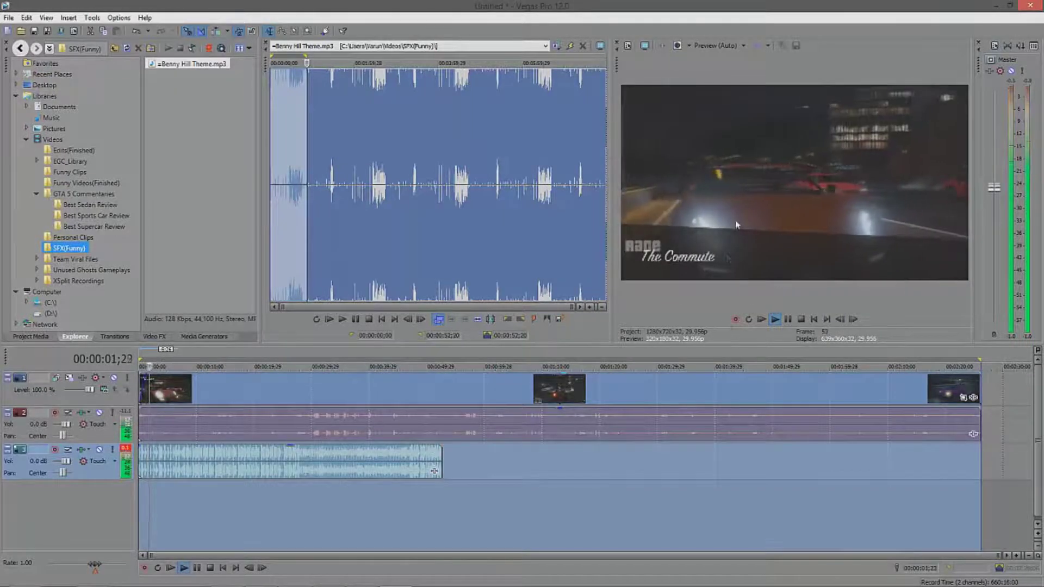
click(774, 322)
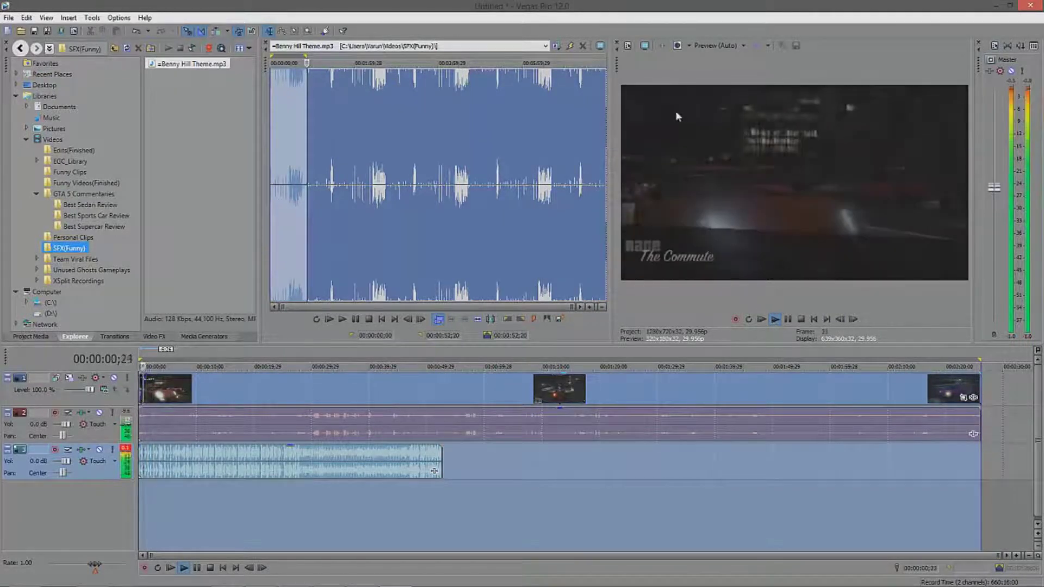
click(297, 401)
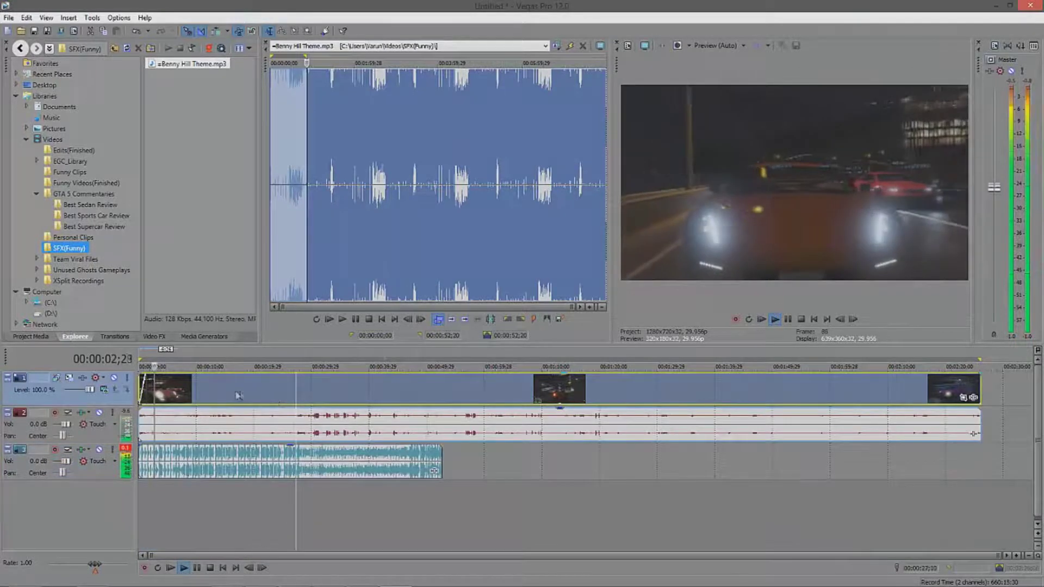
click(800, 320)
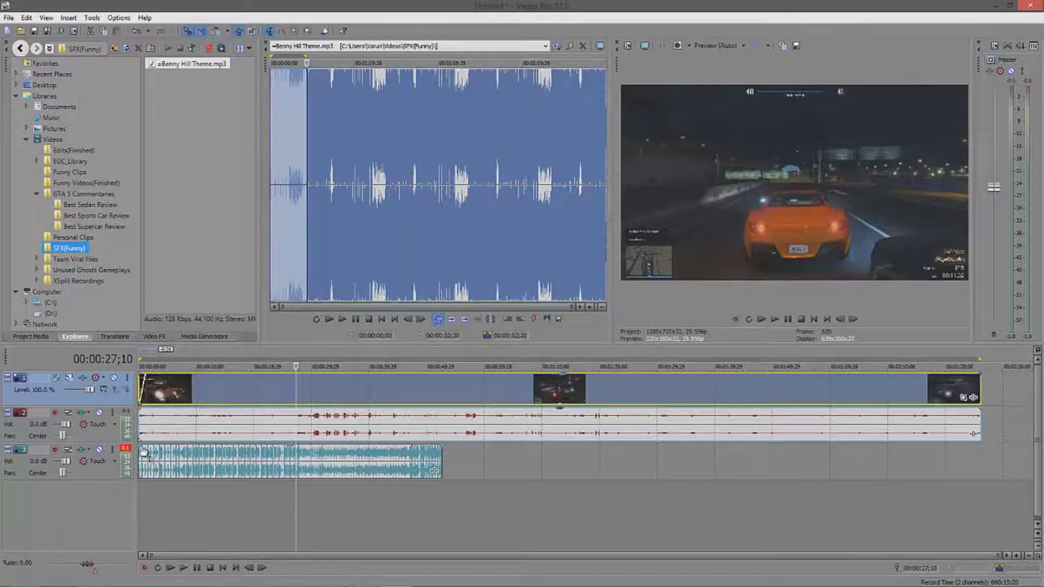
Step: Overlap a second music clip with the end of the first for a crossfade of about 22 seconds, and delete the second clip
mouse_move(142, 447)
mouse_down()
mouse_move(157, 448)
mouse_move(138, 448)
mouse_up()
drag(467, 485, 318, 449)
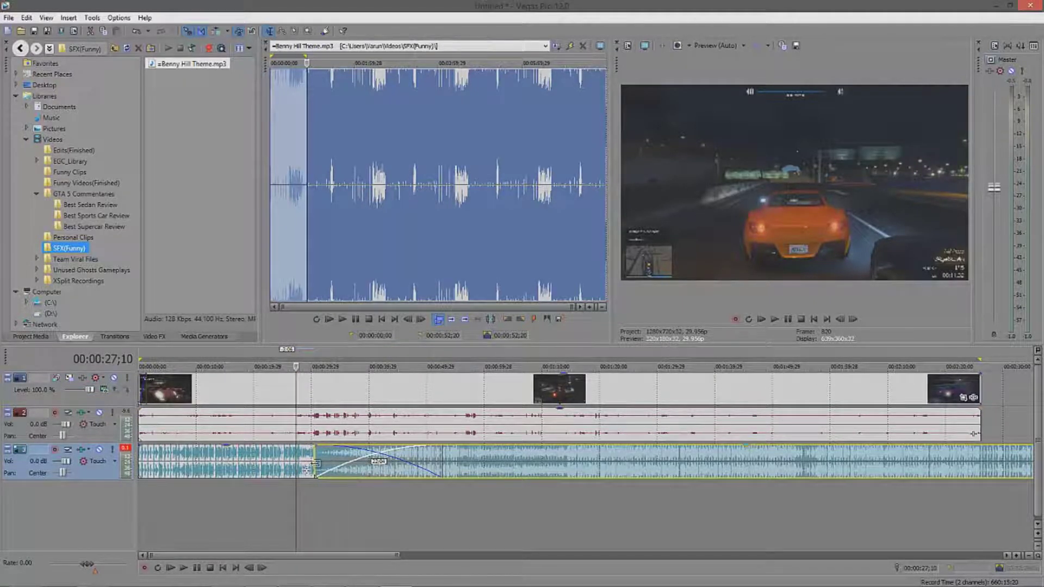
click(290, 458)
click(373, 463)
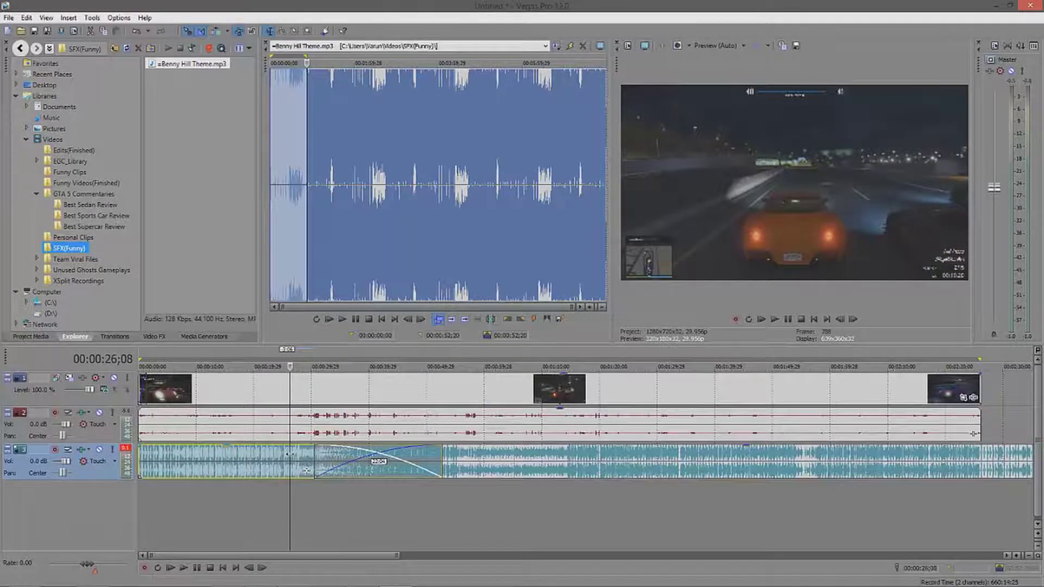
click(373, 463)
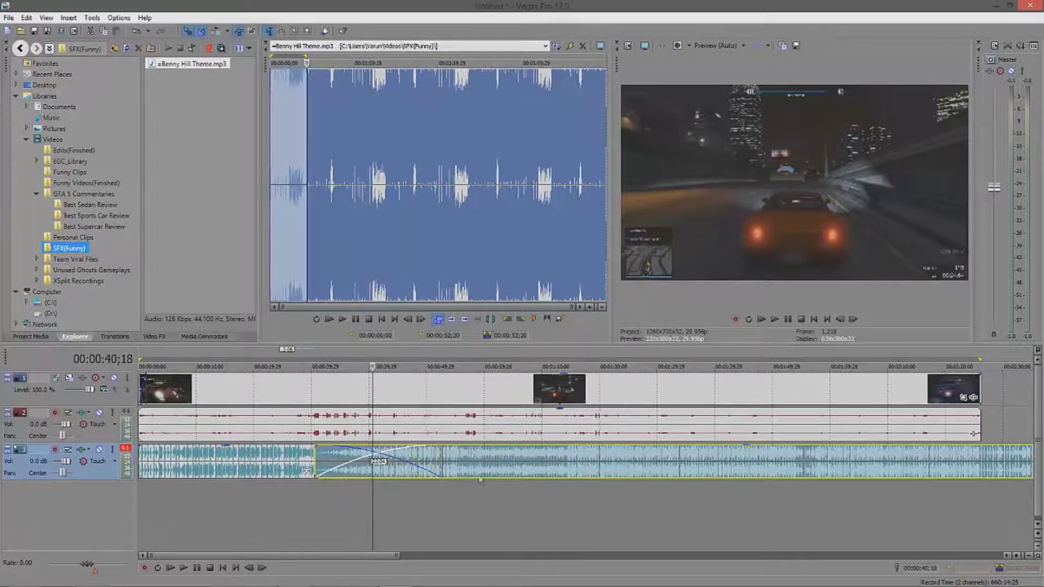
right_click(498, 470)
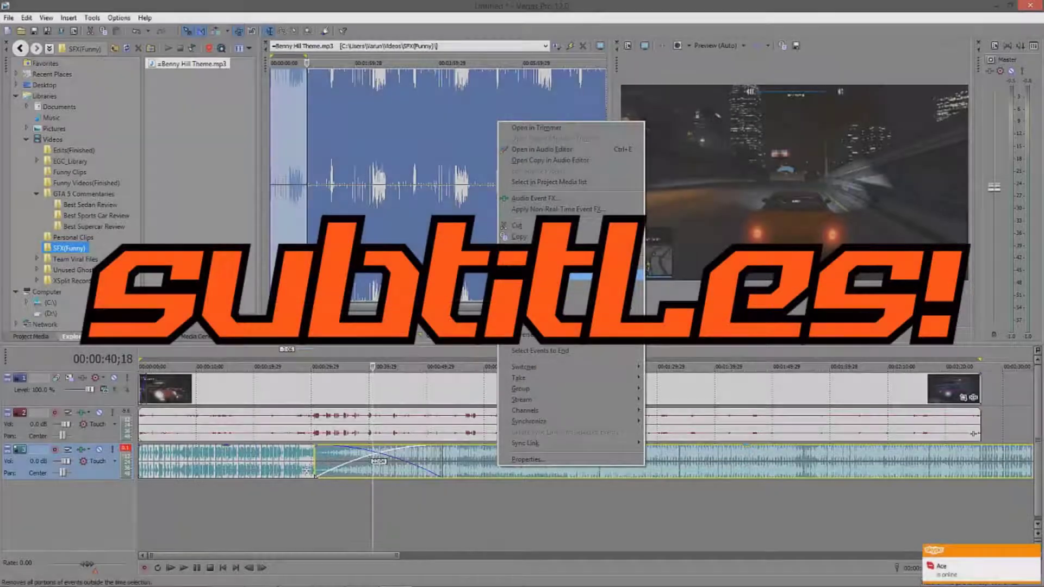
click(527, 258)
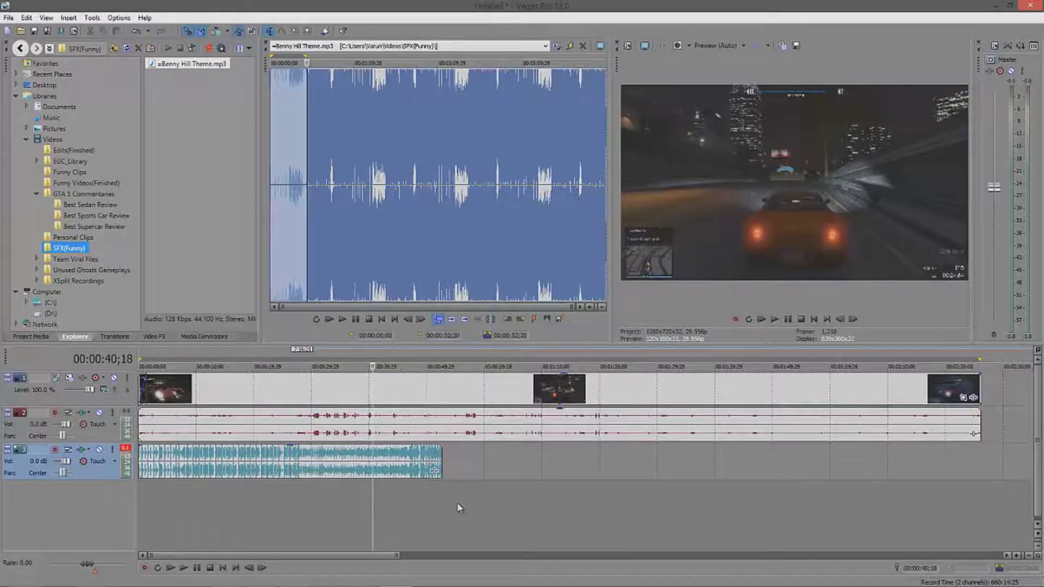
Step: Insert a new video track above the clip and add a text media event to it at 00:00:40;18
right_click(106, 508)
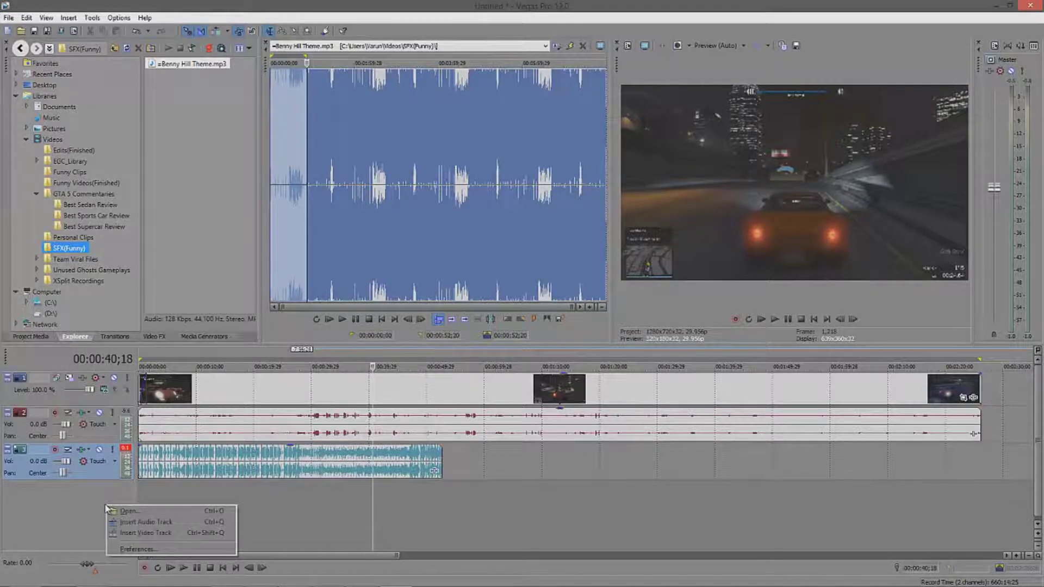
click(148, 535)
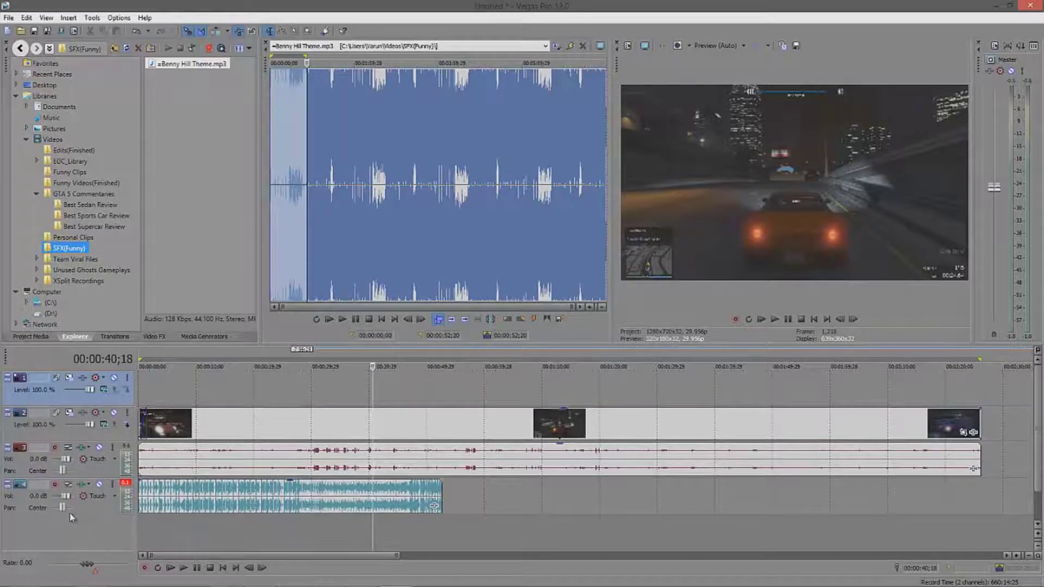
right_click(239, 389)
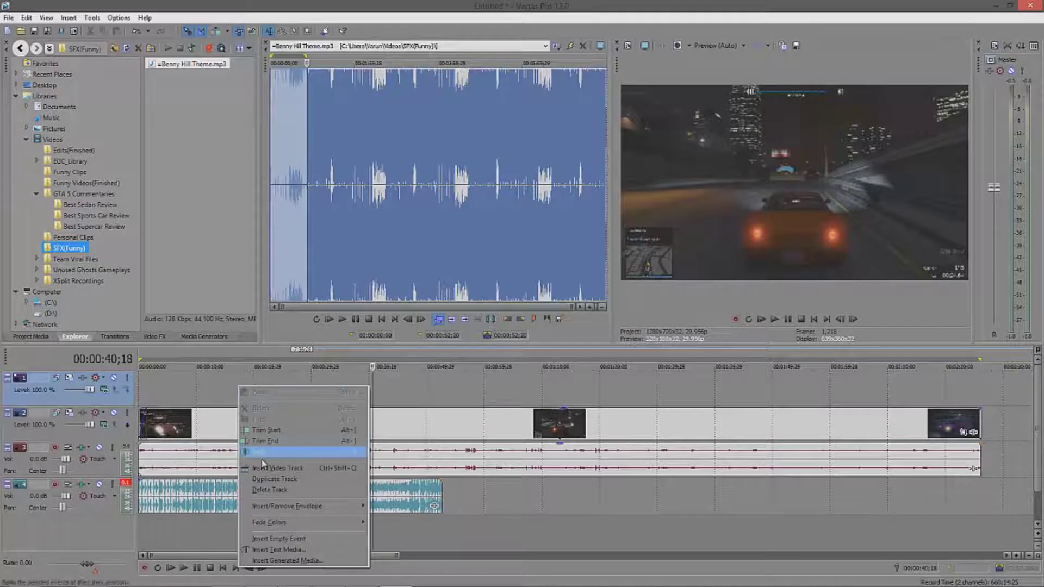
click(282, 549)
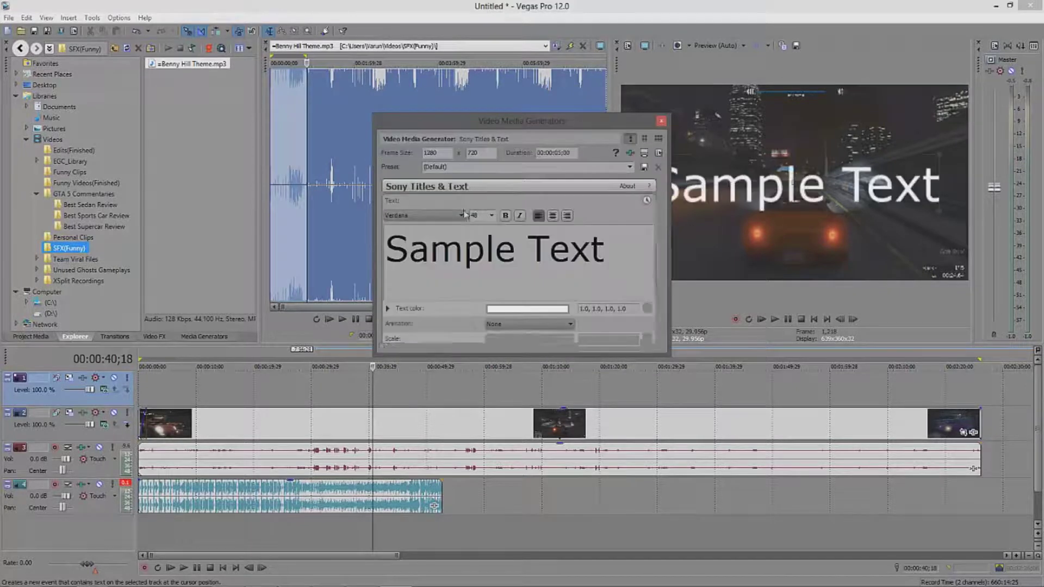
Step: Move the sample title lower in the frame, to about location 0.55, 0.30, and enlarge the media generator window to show all settings
mouse_move(794, 179)
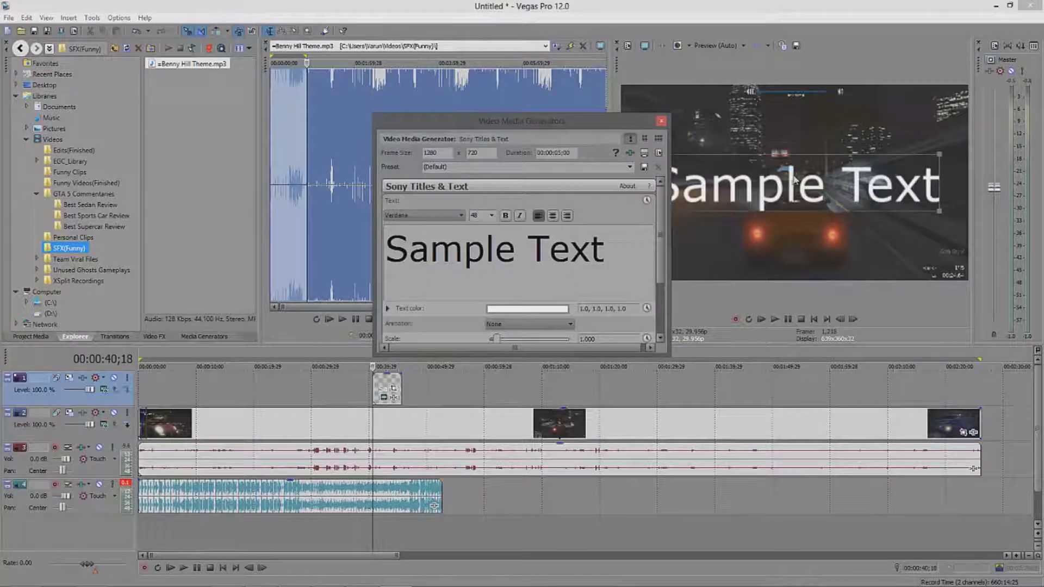
drag(799, 173, 817, 212)
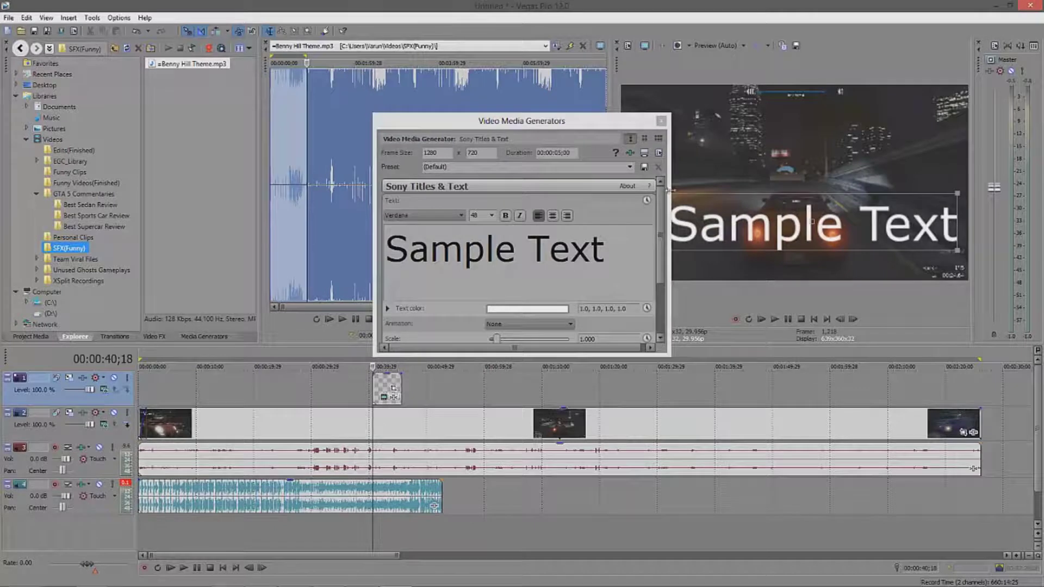
click(651, 125)
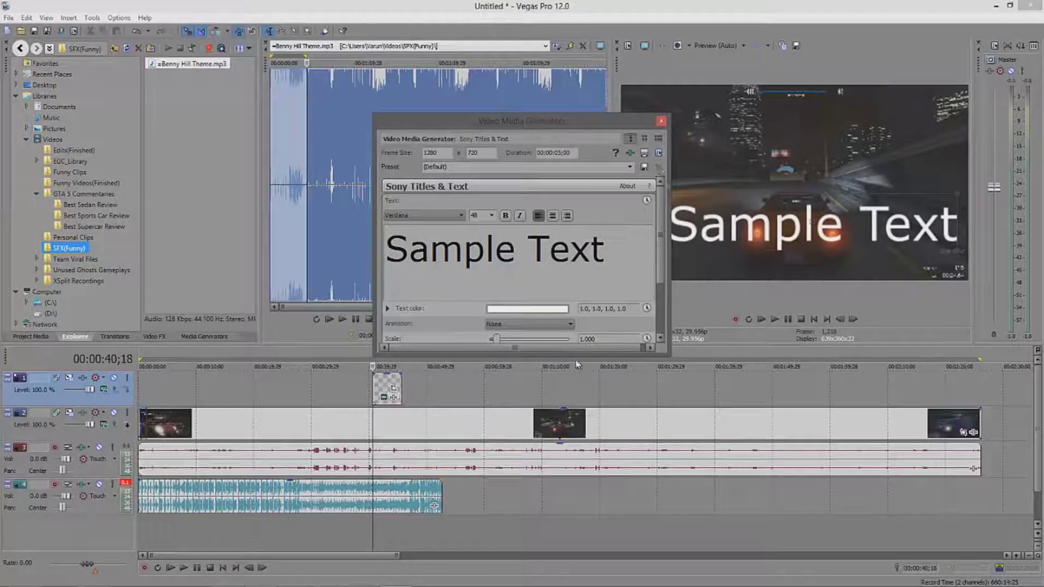
drag(577, 356, 577, 463)
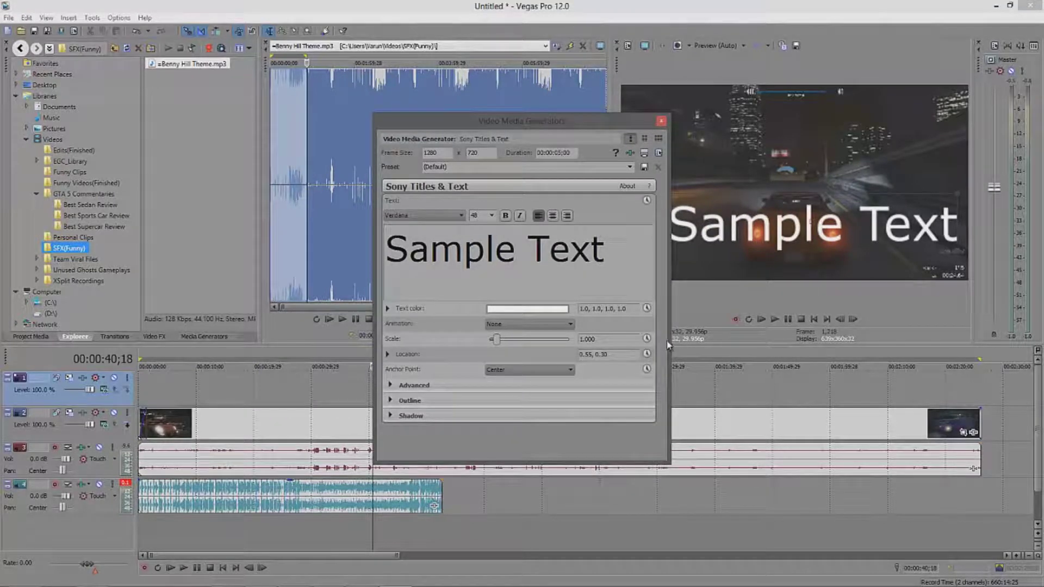
drag(668, 342, 785, 345)
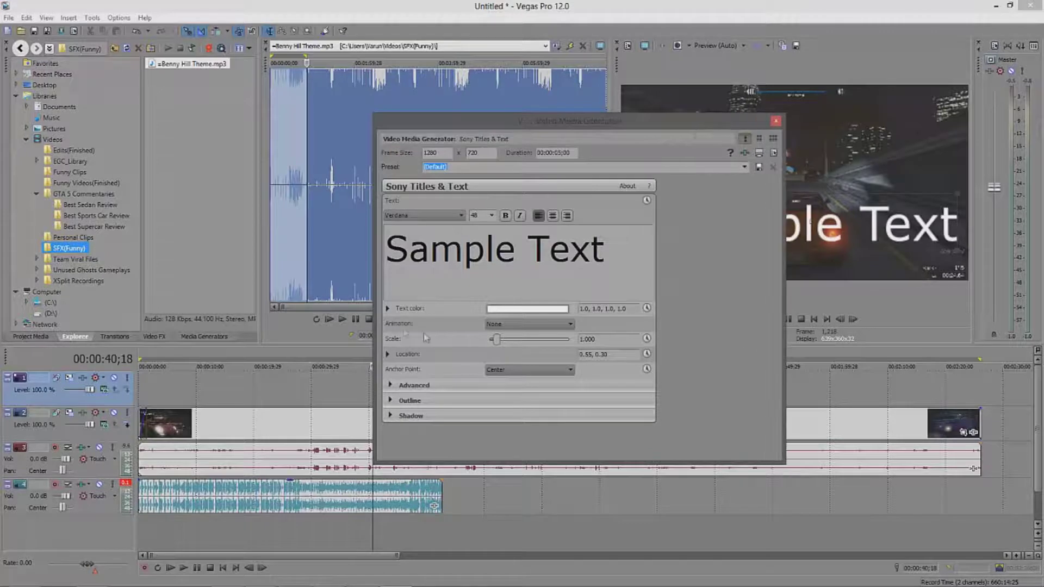
Step: Replace the sample title text with "Freestyles101"
drag(647, 251, 252, 284)
key(Delete)
text(Freestyles)
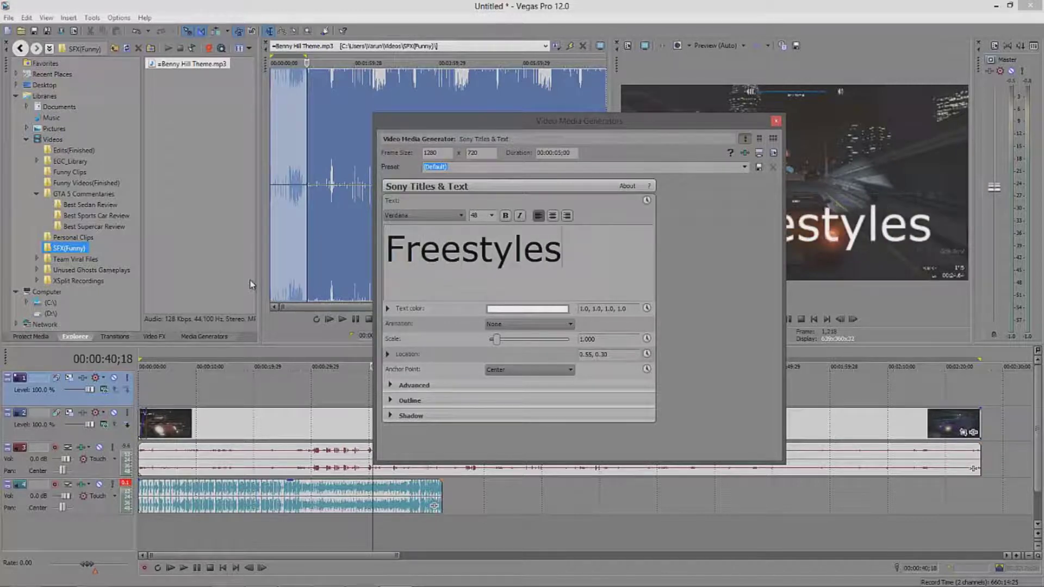
text( 101)
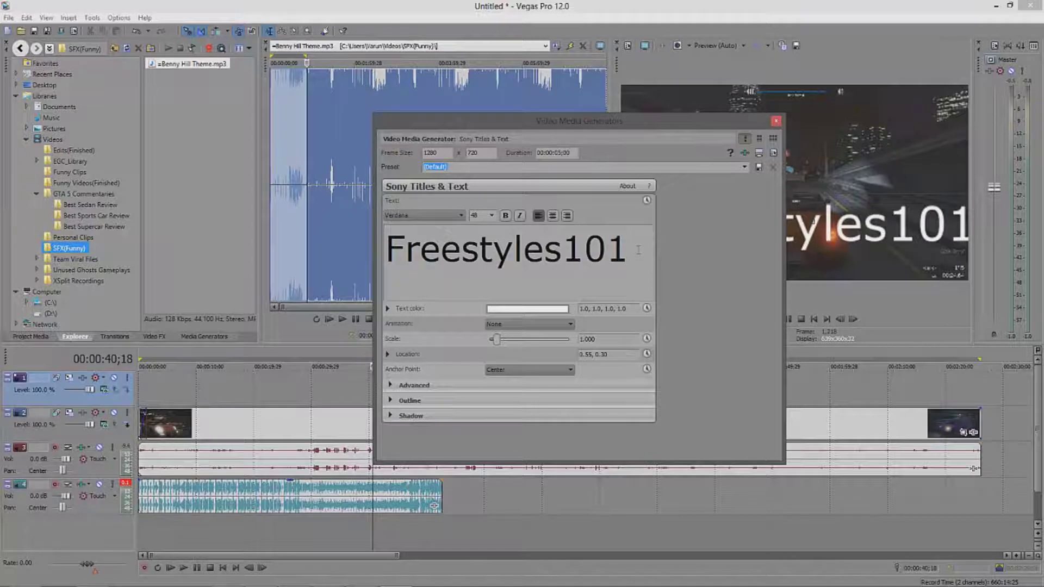
Step: Set the font of the whole "Freestyles101" title to Last Day On Earth
drag(639, 249, 391, 282)
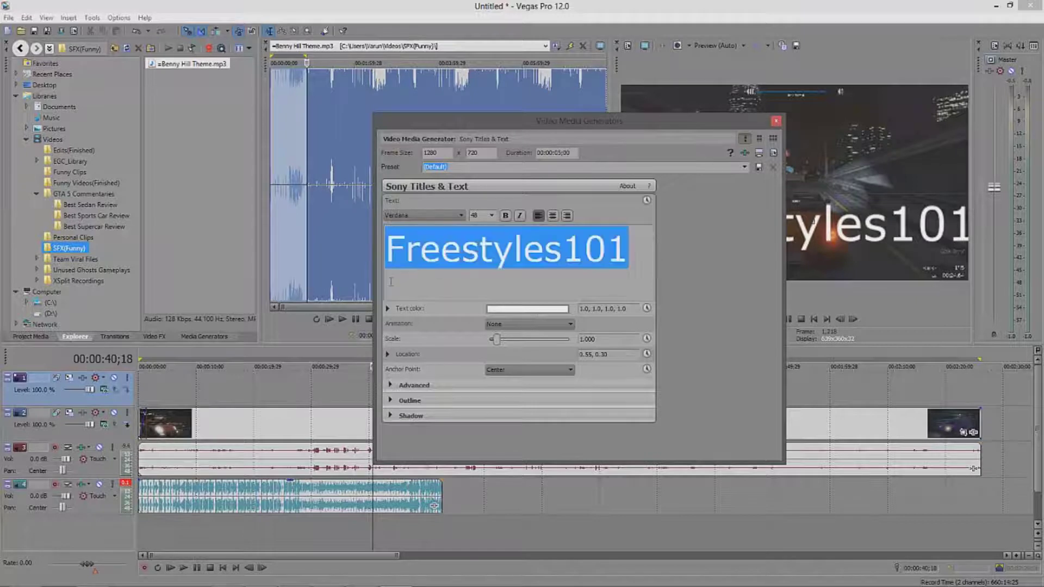
click(454, 216)
click(418, 216)
click(420, 217)
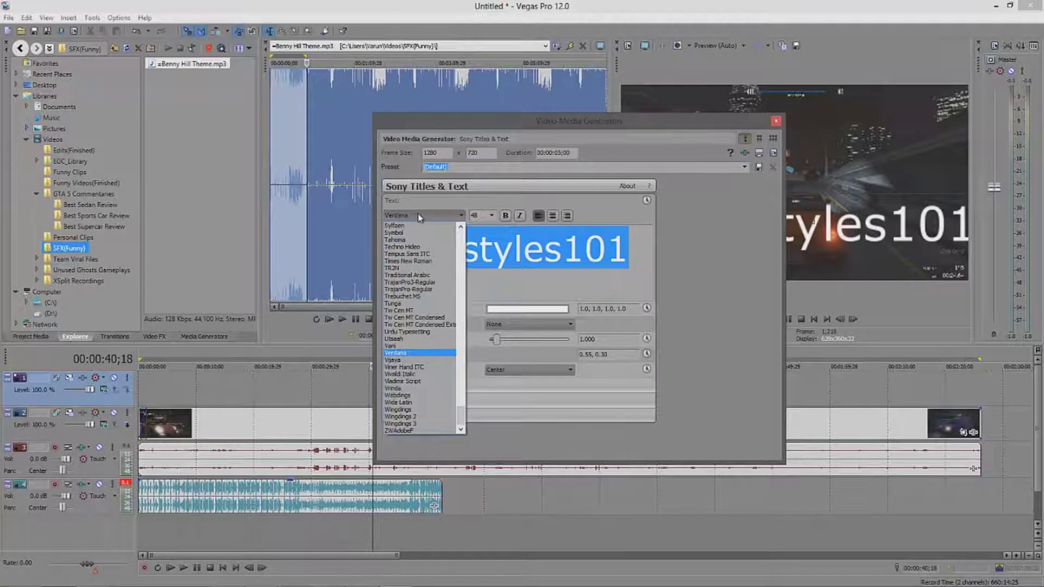
key(h)
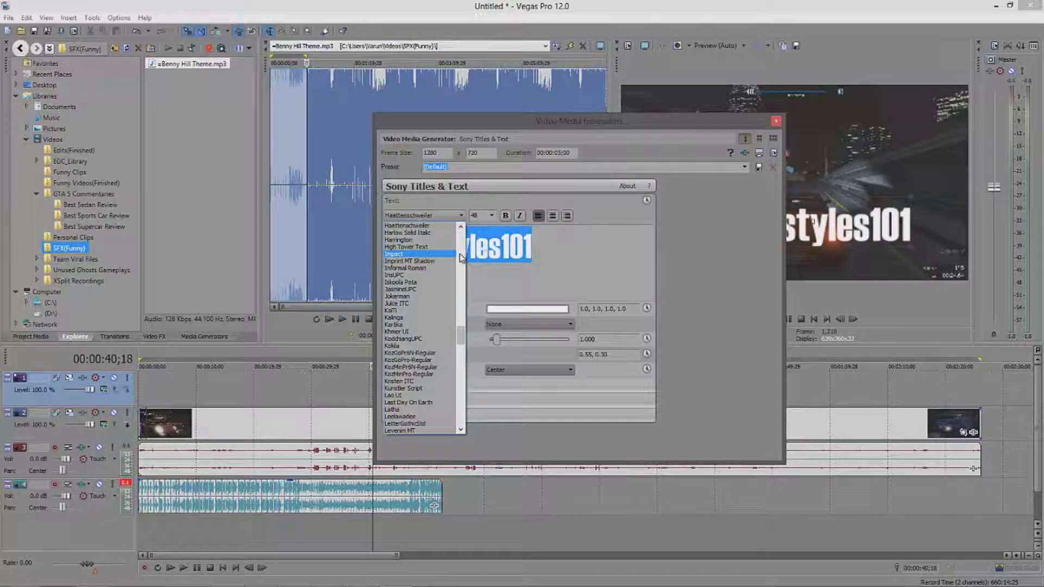
key(o)
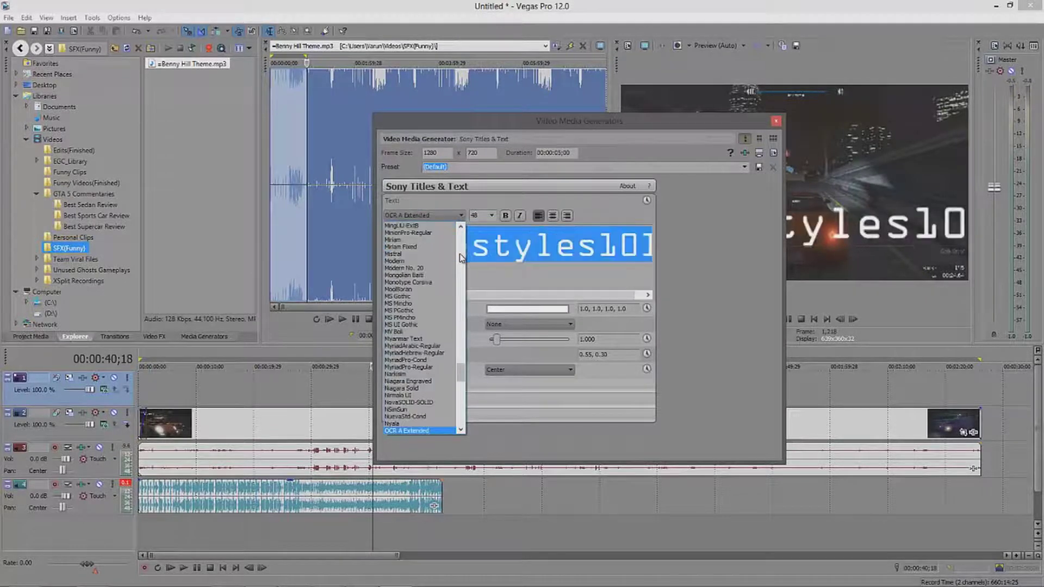
key(l)
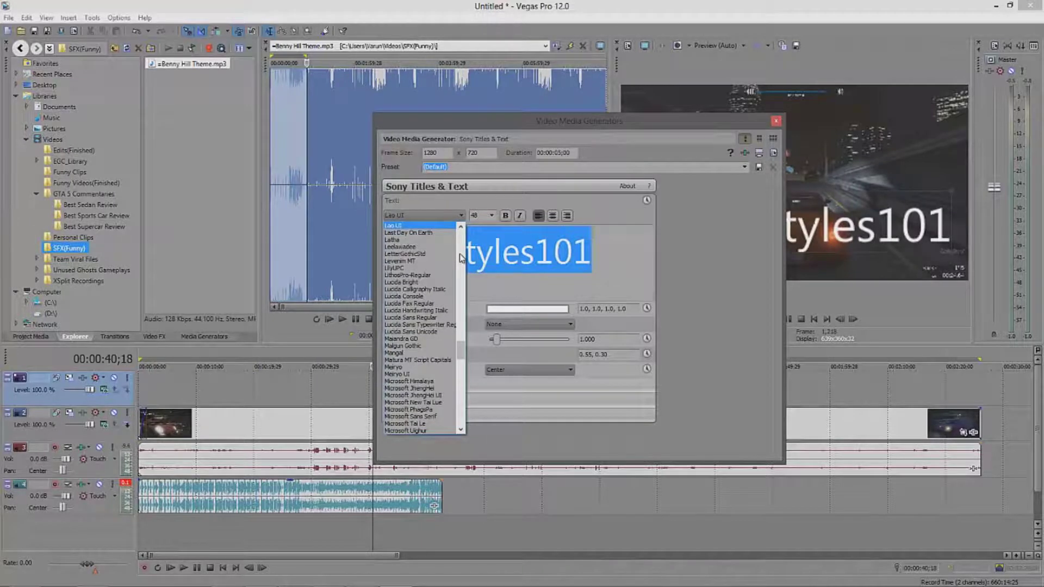
click(426, 234)
click(498, 240)
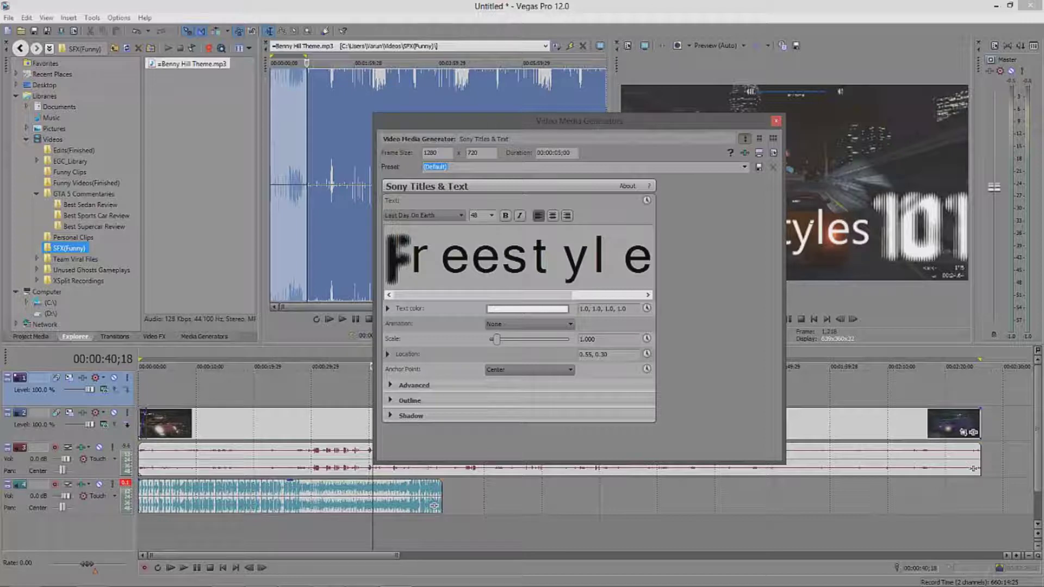
Step: Select the whole title text, move the generator window clear of the preview, and shift the title to about location 0.48, 0.28
drag(392, 247, 766, 270)
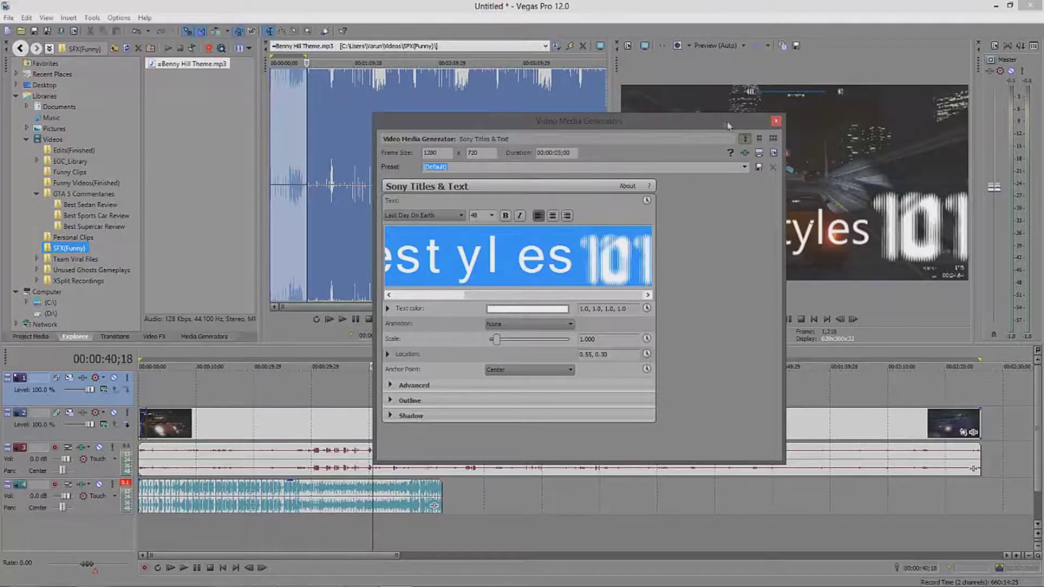
drag(728, 127, 429, 121)
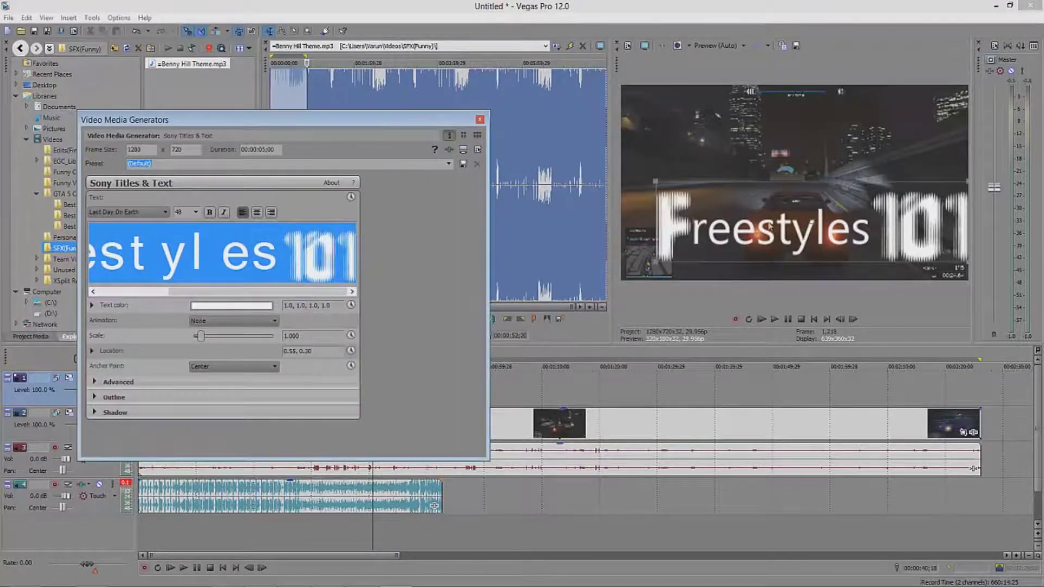
drag(666, 220, 641, 223)
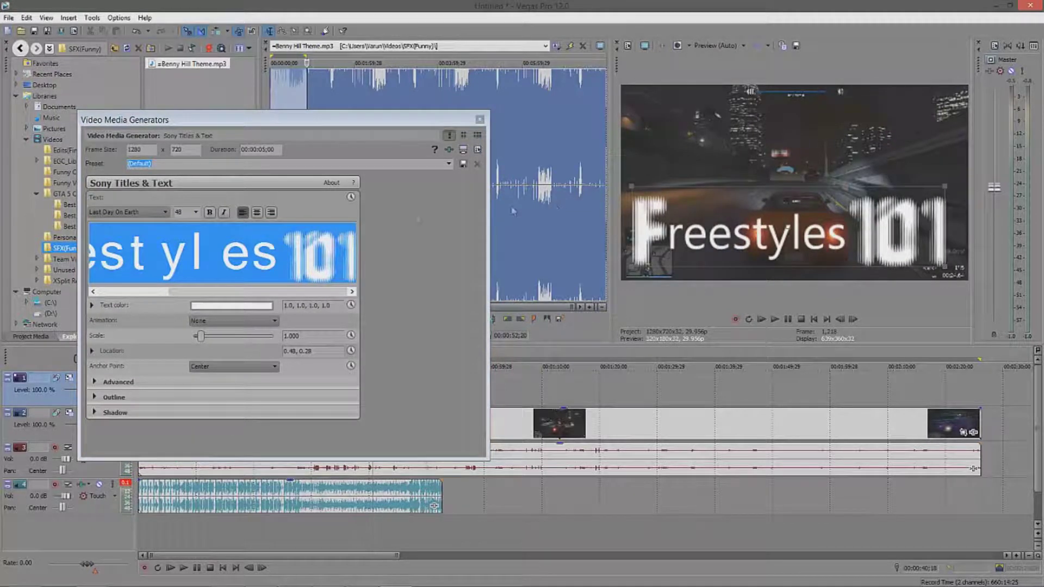
Step: Change the title's font to Lucida Handwriting Italic and shrink it to a scale of about 0.431 near location 0.51, 0.08
click(165, 211)
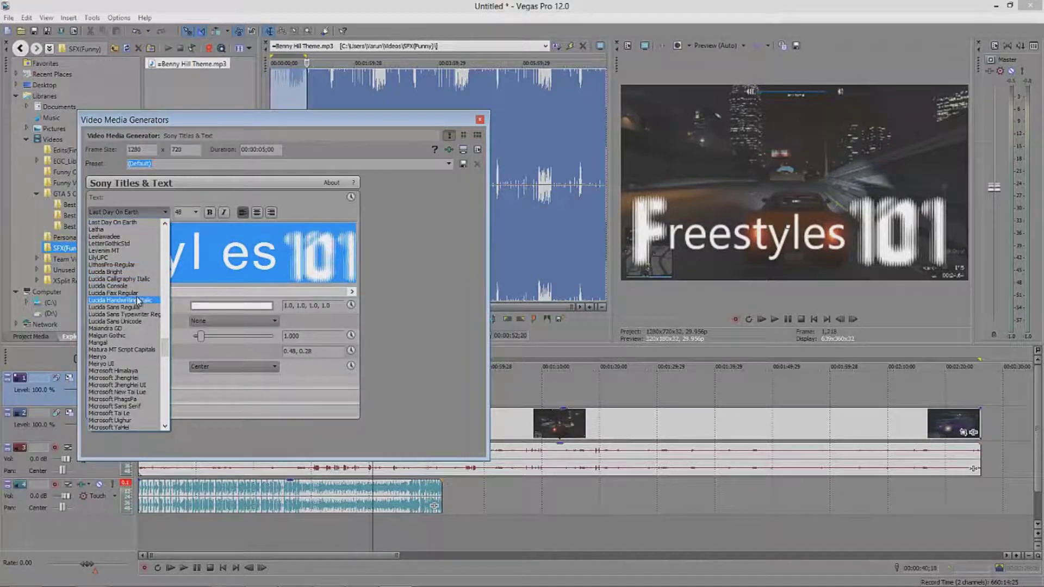
click(138, 301)
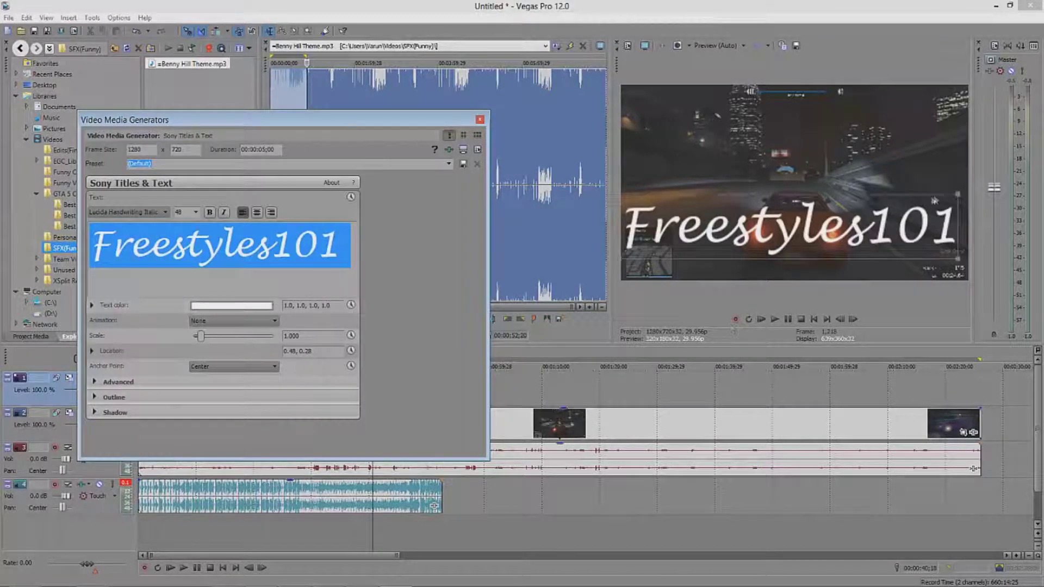
drag(954, 195, 849, 252)
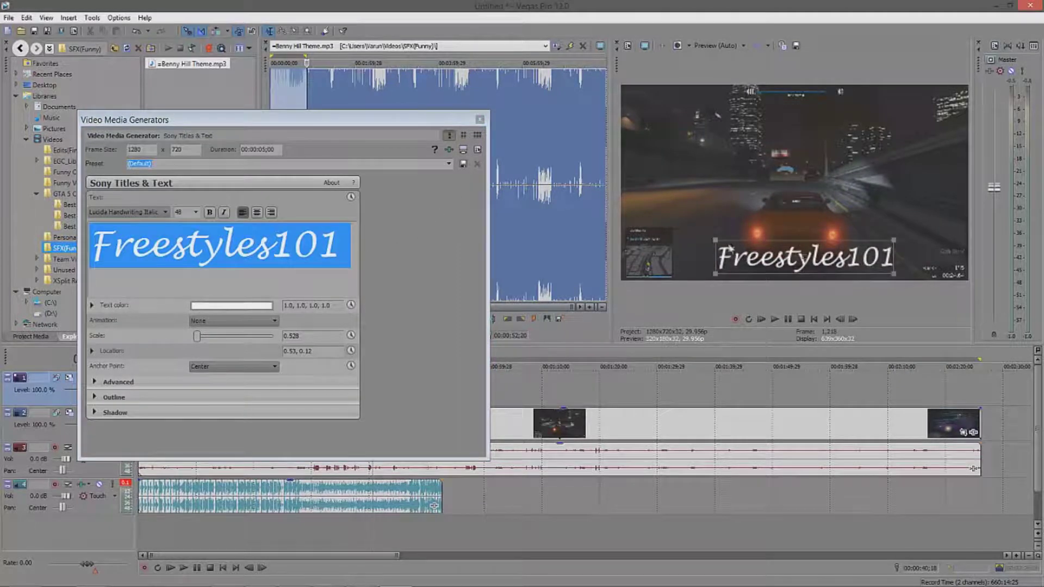
drag(717, 246, 815, 275)
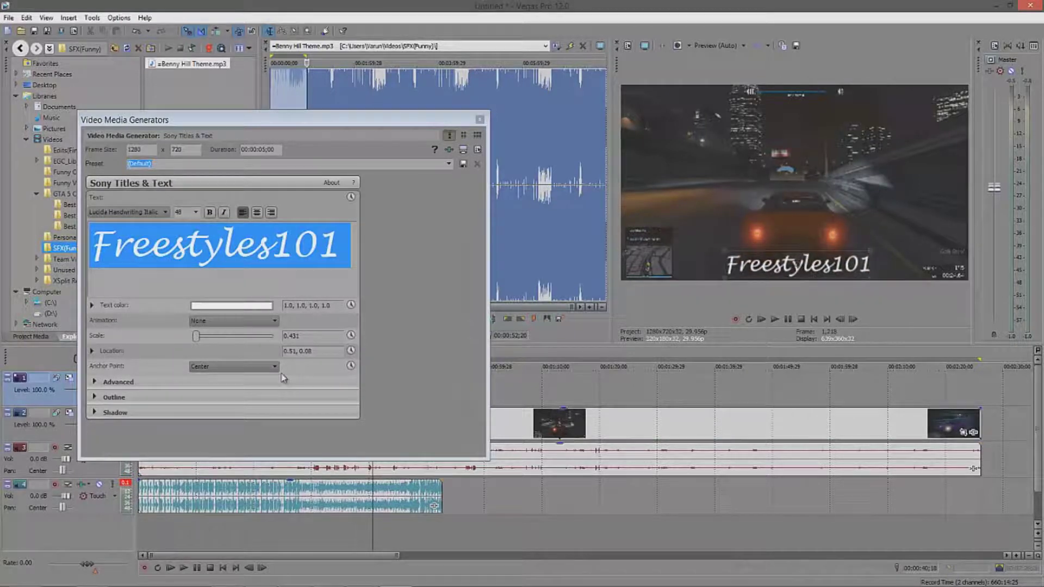
Step: Set the title's text color to an opaque magenta of about 1.0, 0.11, 0.99, 1.0
click(249, 310)
click(161, 336)
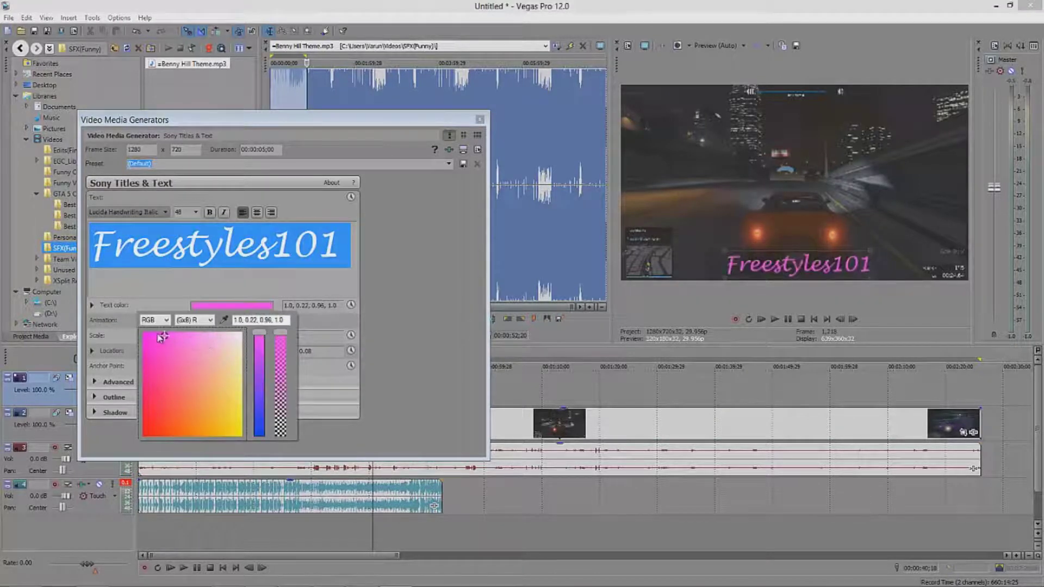
click(175, 369)
click(177, 414)
click(281, 399)
drag(281, 399, 281, 332)
click(190, 332)
click(155, 333)
click(470, 297)
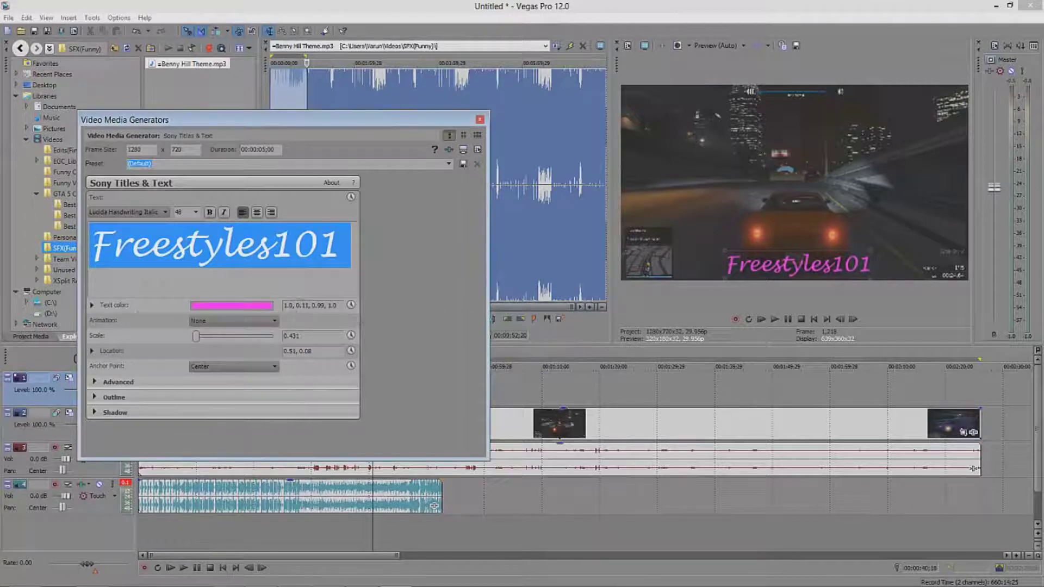
Step: Apply the Dropping words animation to the title and check it in the preview at 00:00:41;22
click(194, 322)
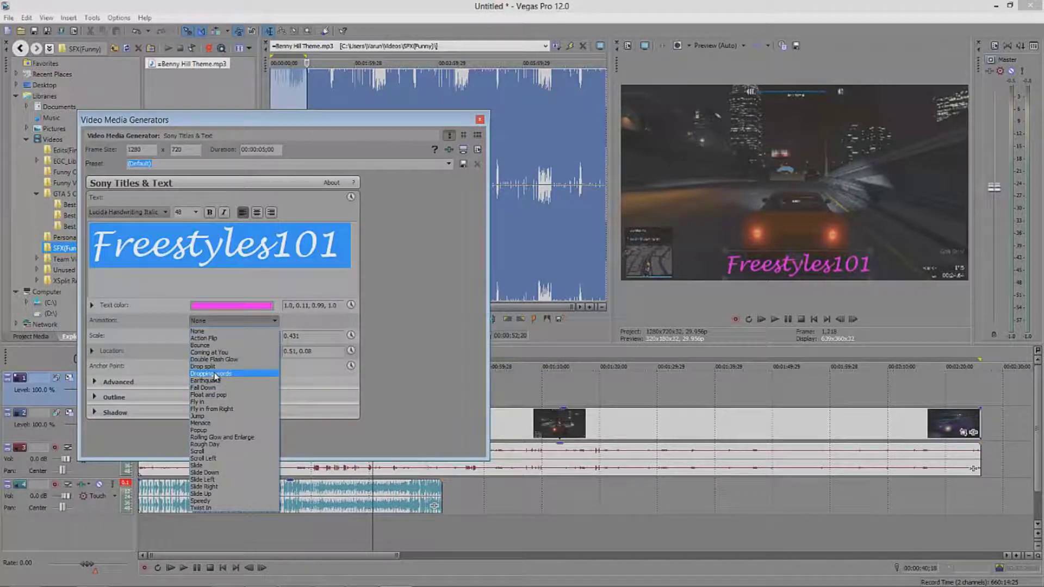
click(216, 374)
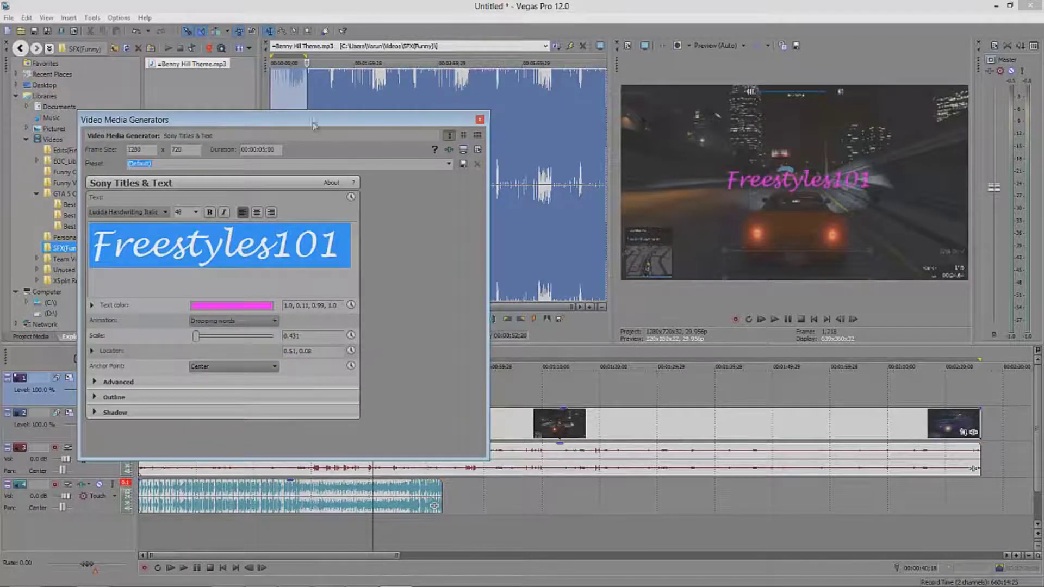
drag(316, 127, 839, 409)
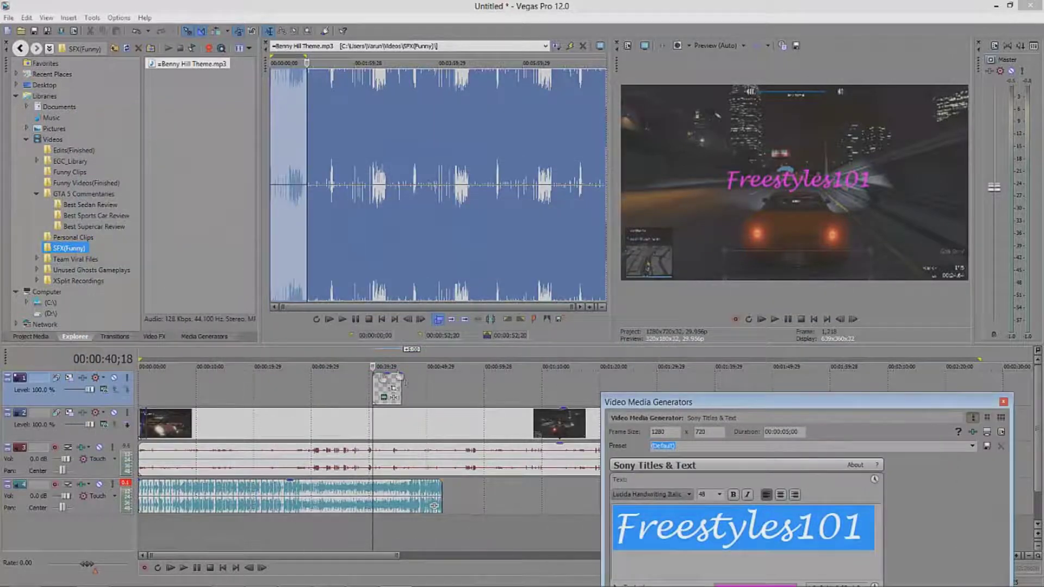
click(375, 418)
key(space)
key(space)
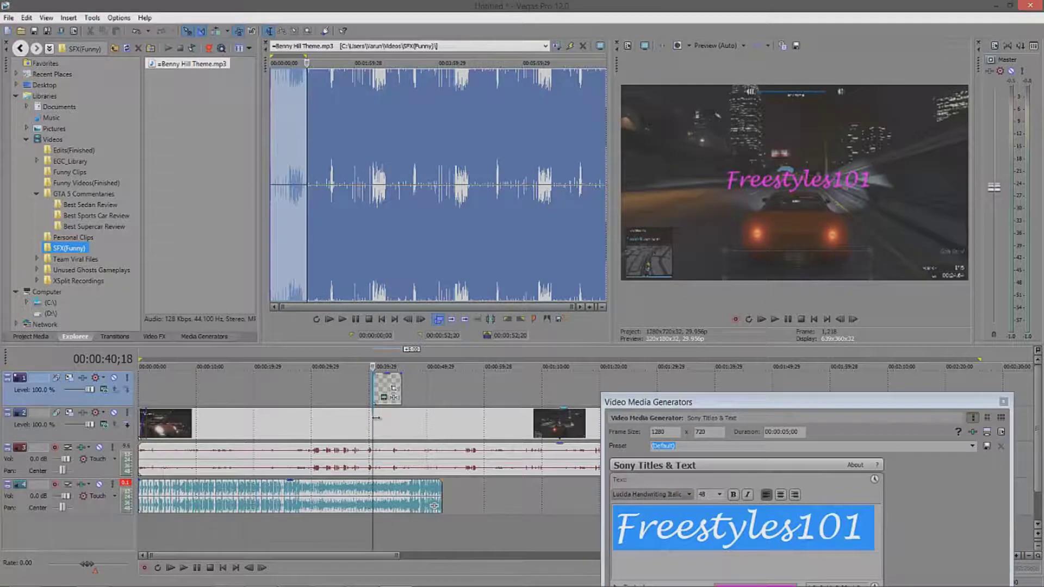
click(378, 418)
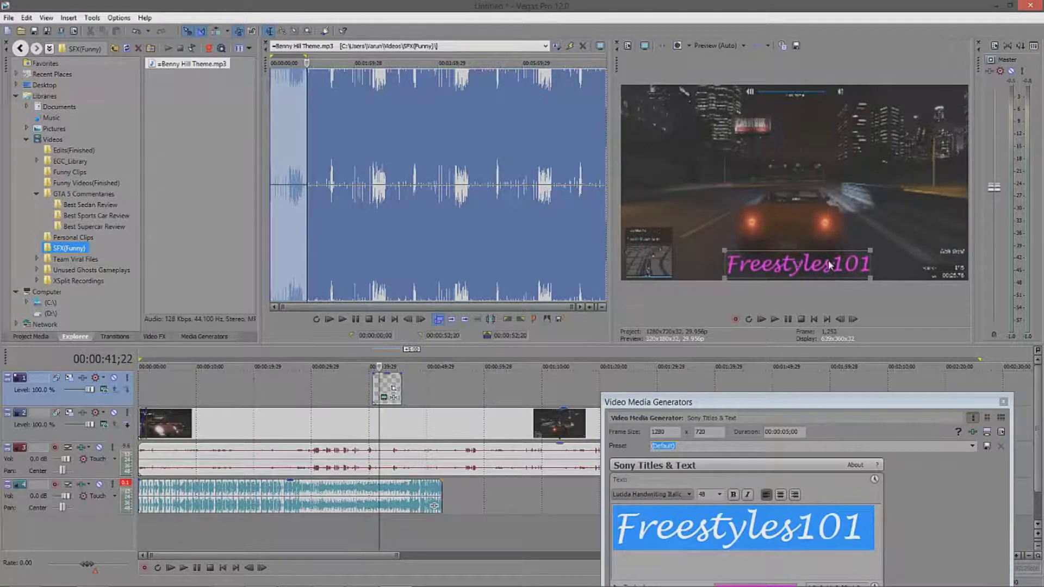
Step: Dock and enlarge the title's generator settings, and expand the Advanced section to examine its background, tracking and line spacing options
drag(866, 402, 489, 294)
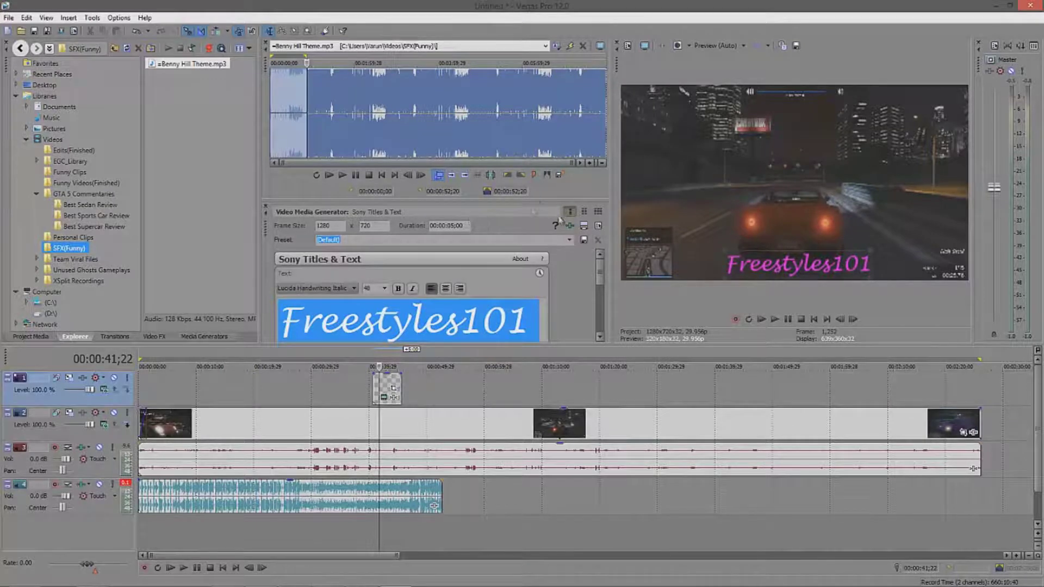
click(266, 214)
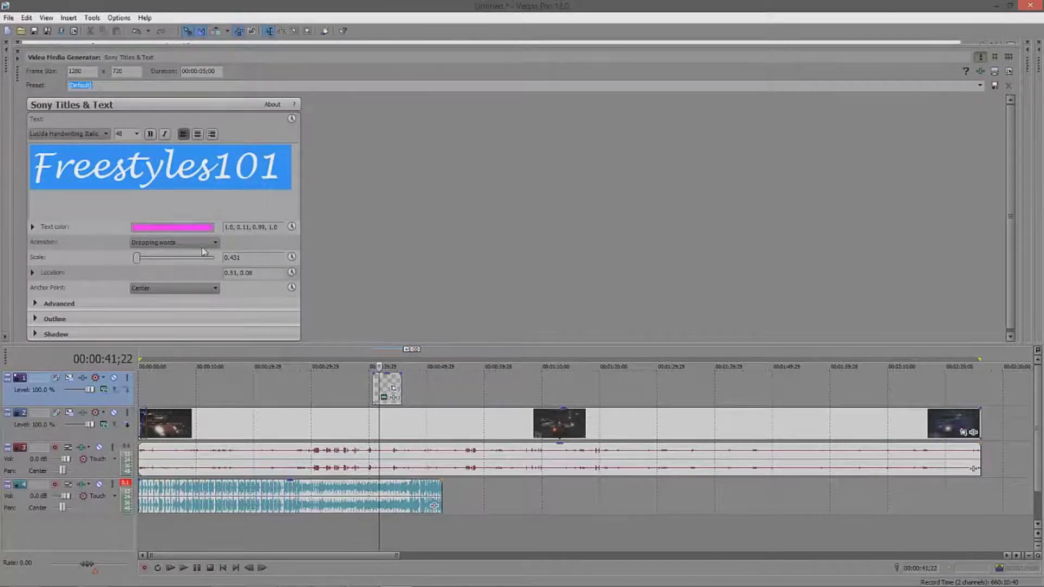
click(34, 304)
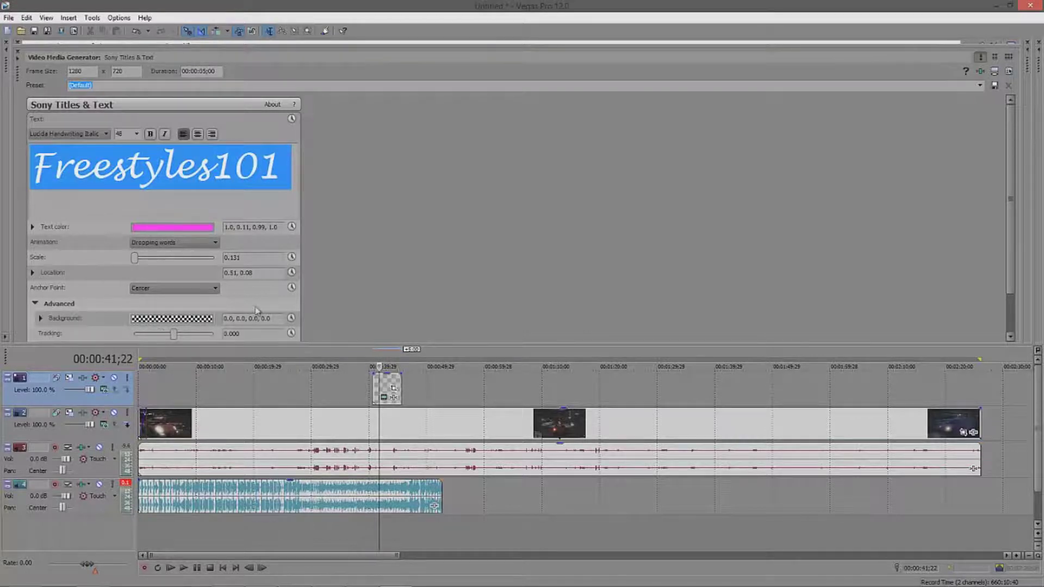
scroll(1010, 239, down, 3)
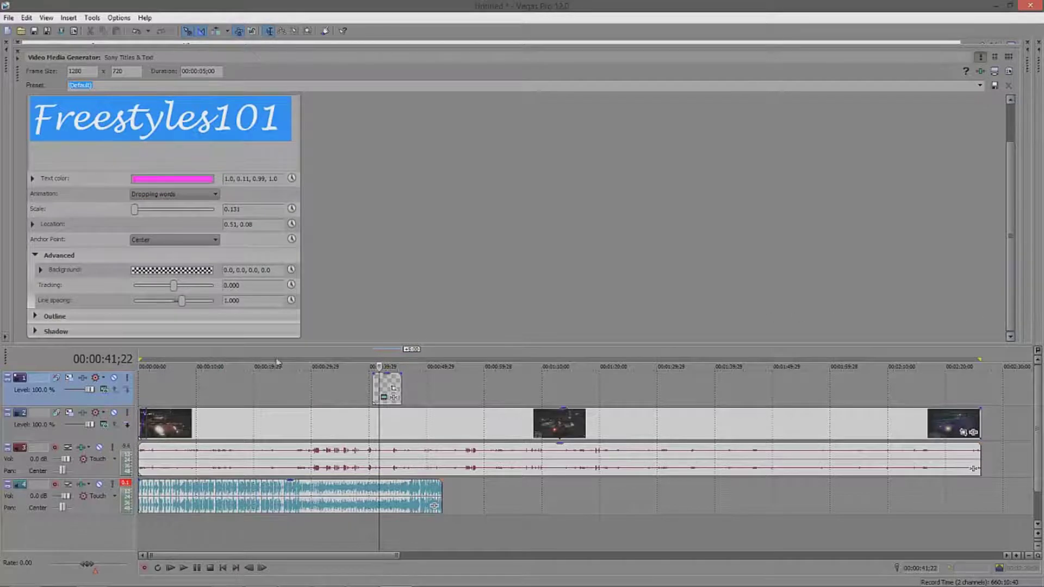